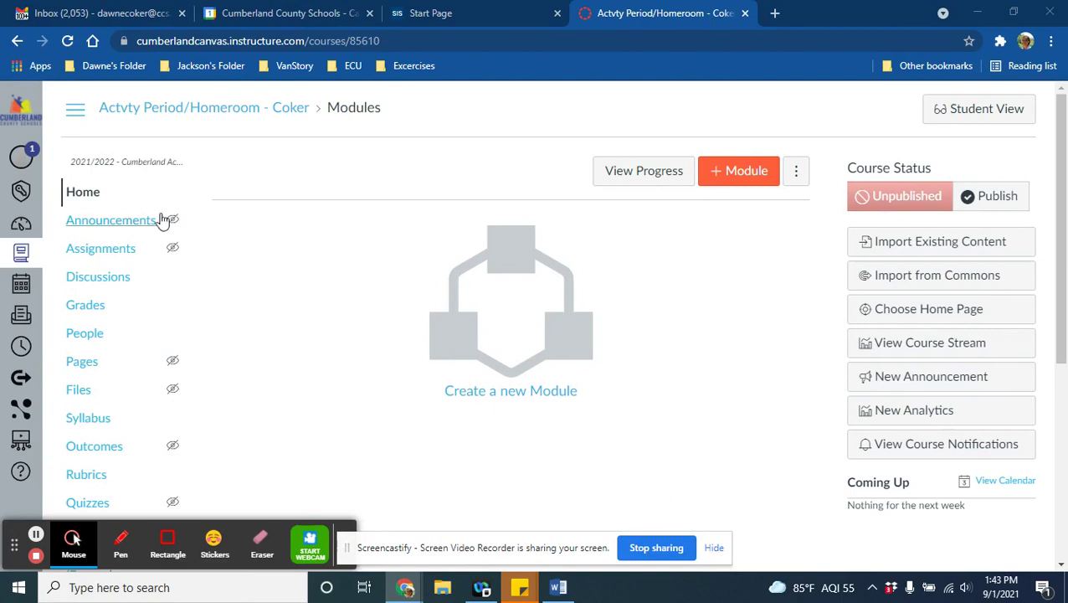
Switch from the course modules to the Assignments list, which is still empty
left_click(118, 256)
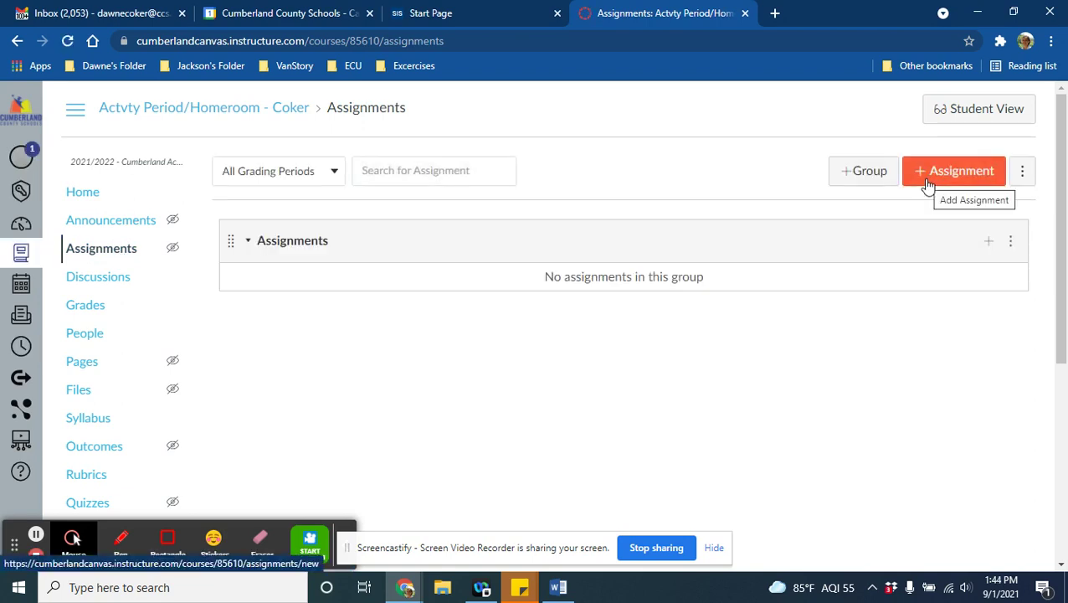
Start a new assignment, dismiss the auto-saved content prompt, and name it 'Lesson 1-1'
left_click(927, 184)
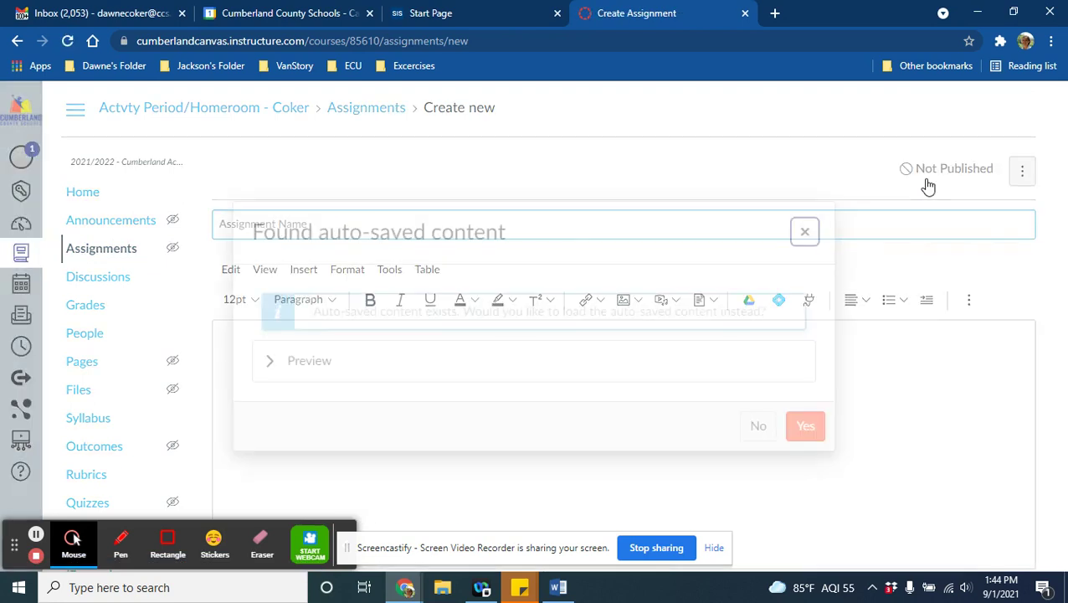
left_click(804, 232)
type("Lesson 1-1")
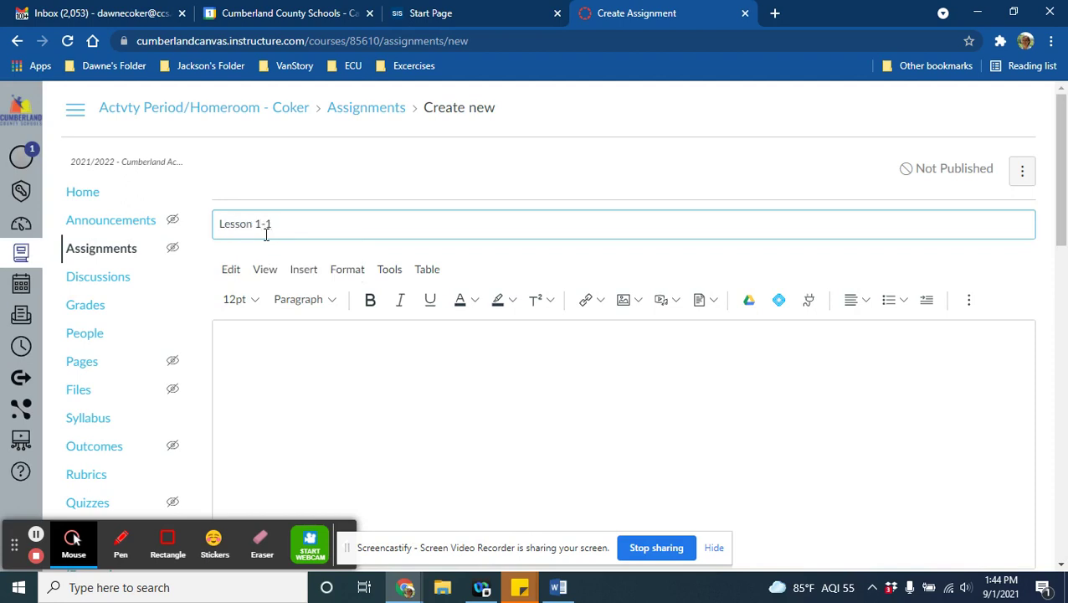
Write the directions 'Directions: Complete the page. Press SUBMIT when finished' in the description
left_click(251, 375)
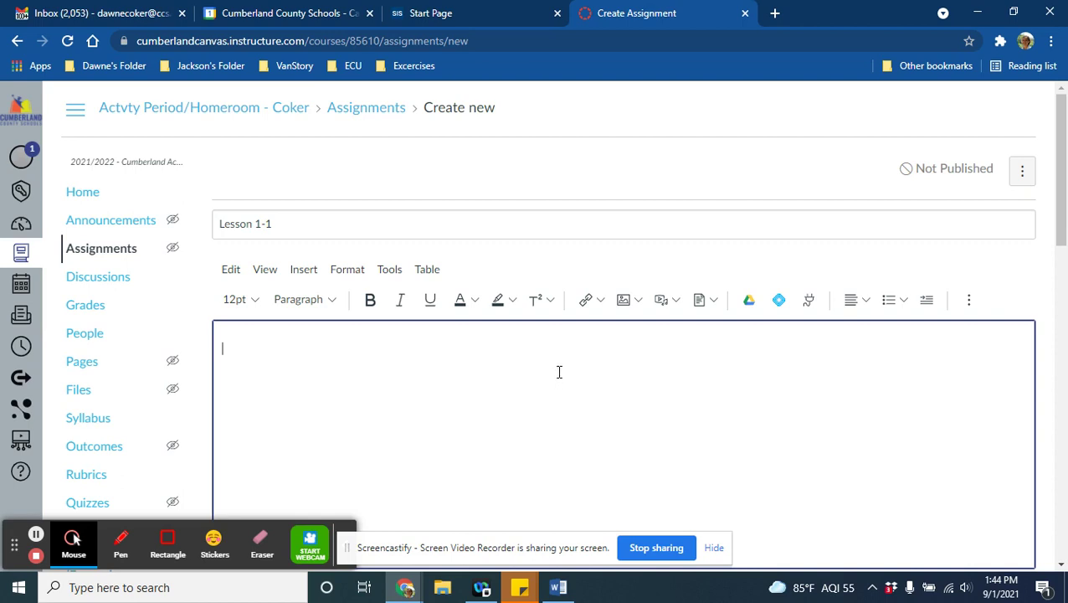
type("Directions: Complete the ")
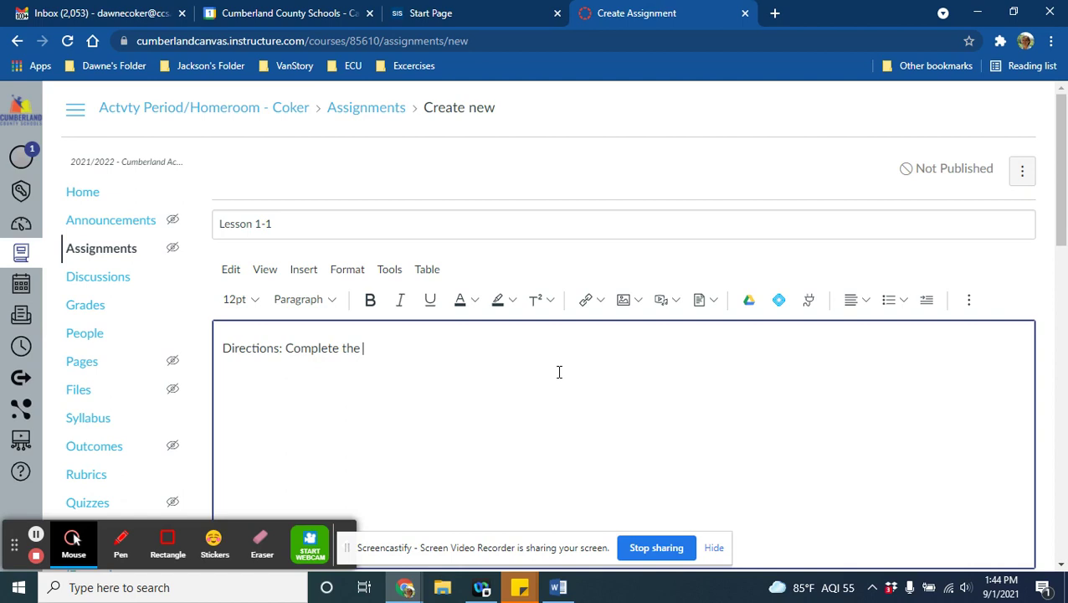
type("page.  Press")
key("BackSpace")
key("BackSpace")
key("BackSpace")
type("SUBMIT")
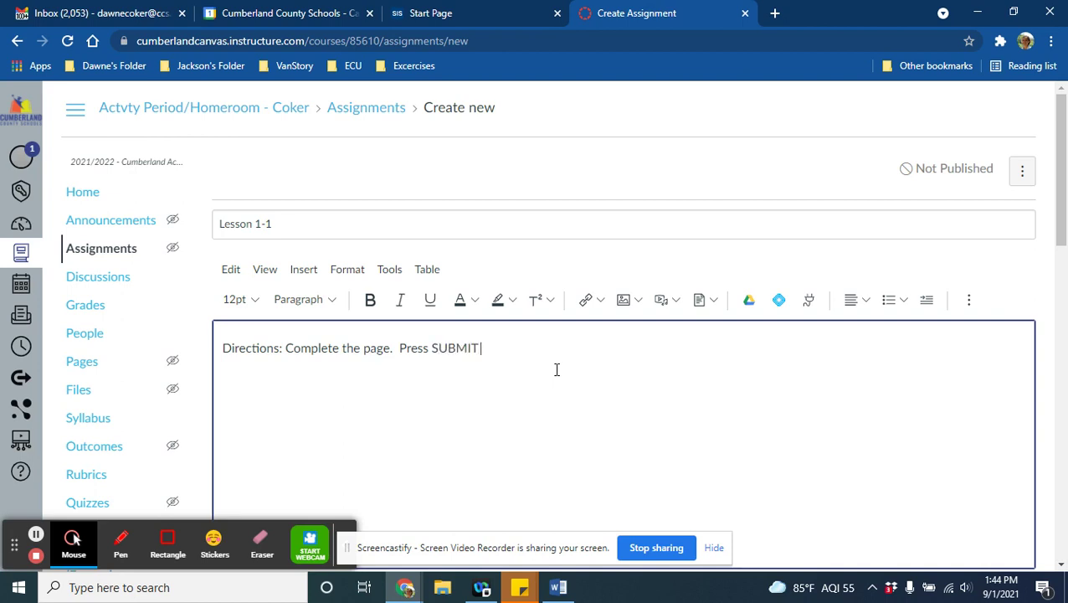
type(" when finished.")
Set the submission type to External Tool and begin entering 'envis' as the tool URL
left_click_drag(1063, 195, 1065, 352)
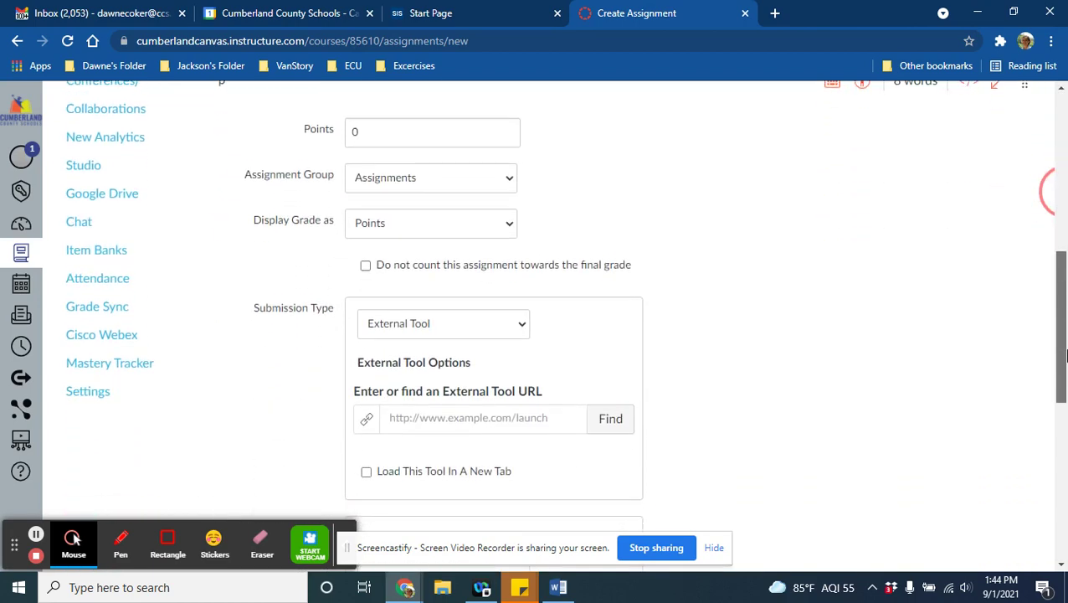
left_click(432, 322)
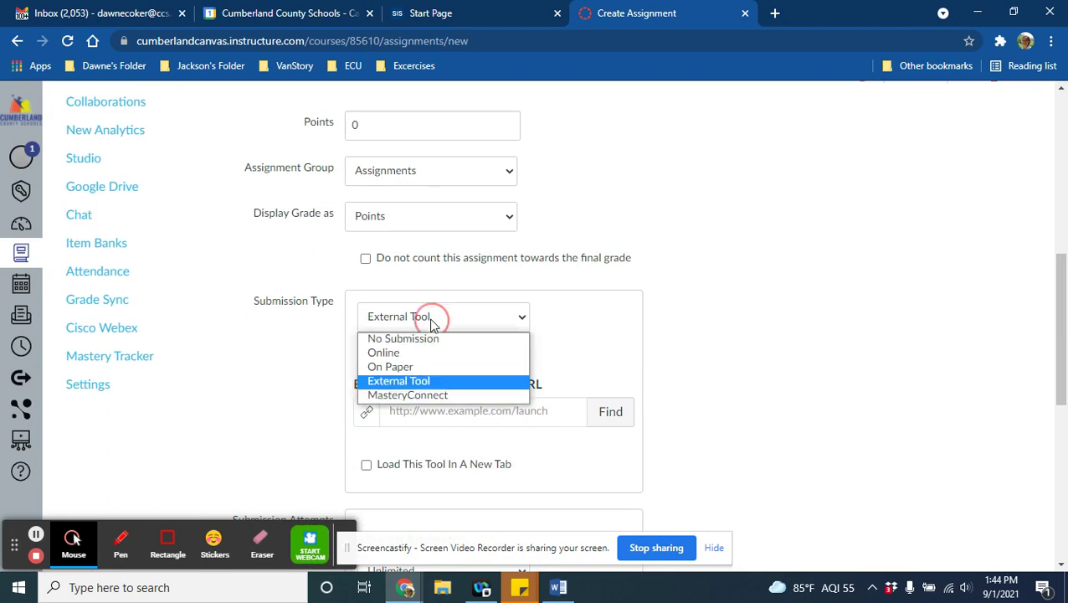
left_click(431, 381)
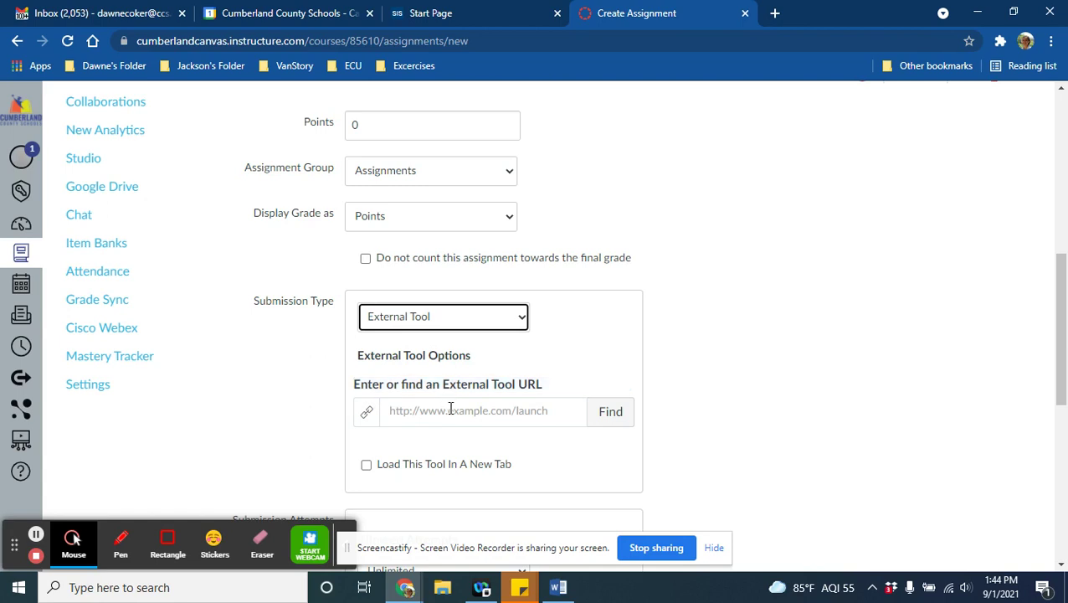
left_click(450, 409)
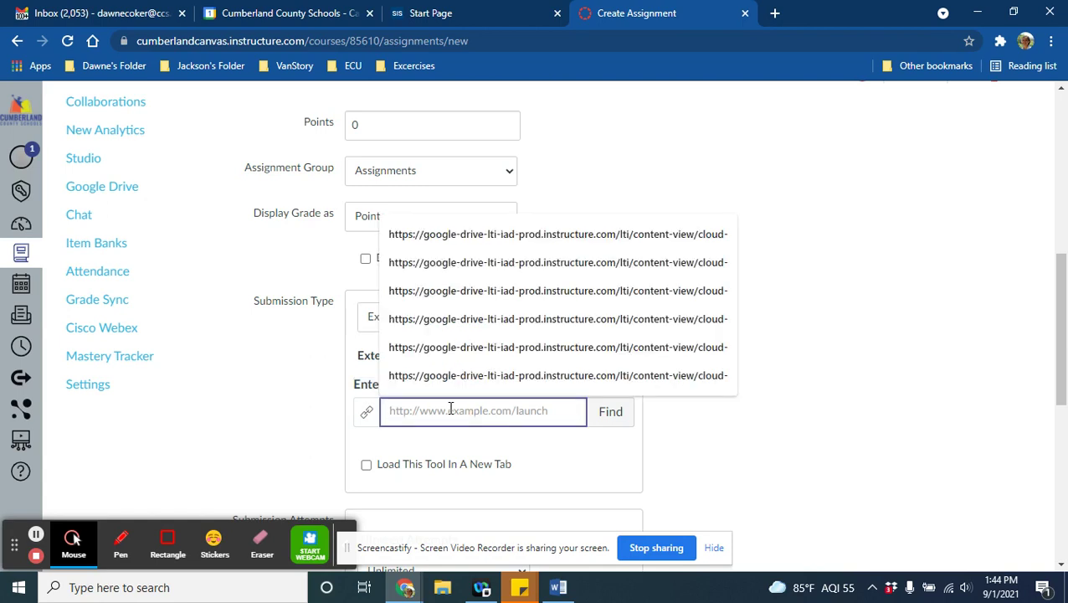
type("envision")
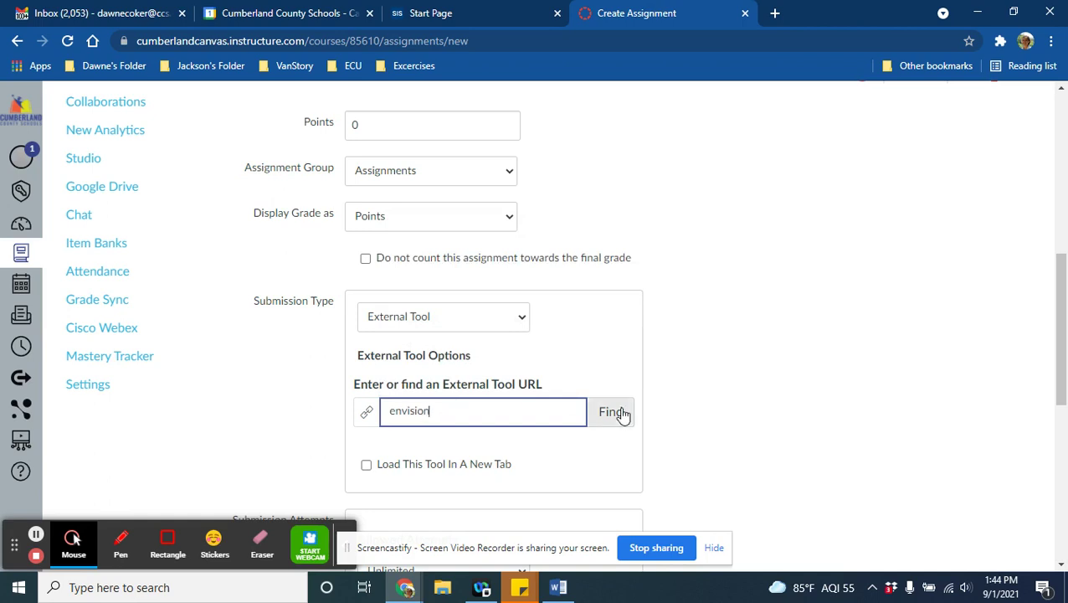
Look up the external tools and choose Savvas Realize Course Connect
left_click(617, 410)
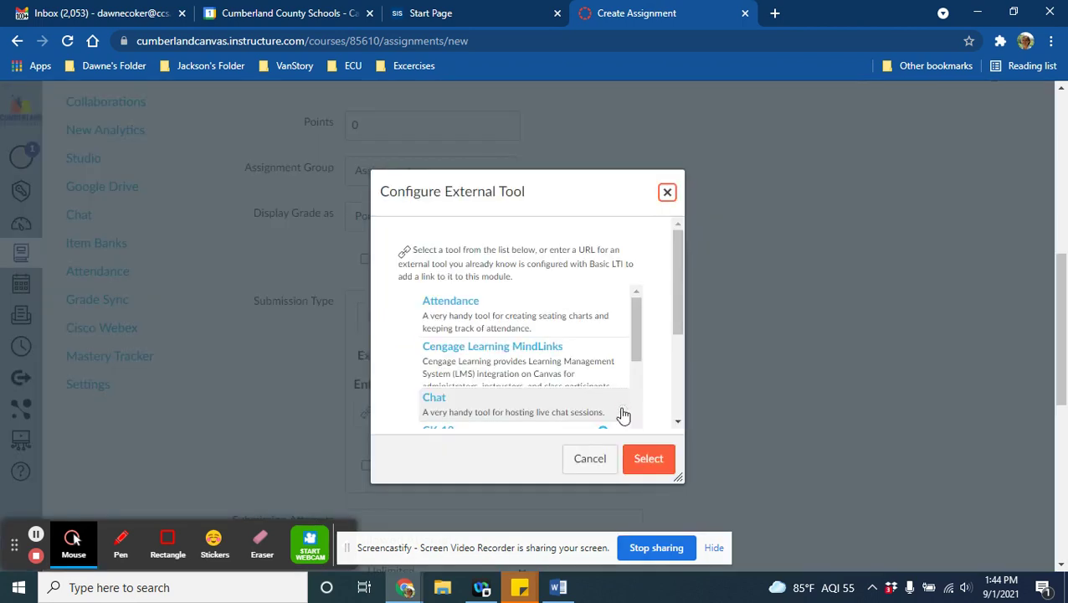
left_click_drag(674, 257, 676, 306)
left_click_drag(634, 233, 654, 349)
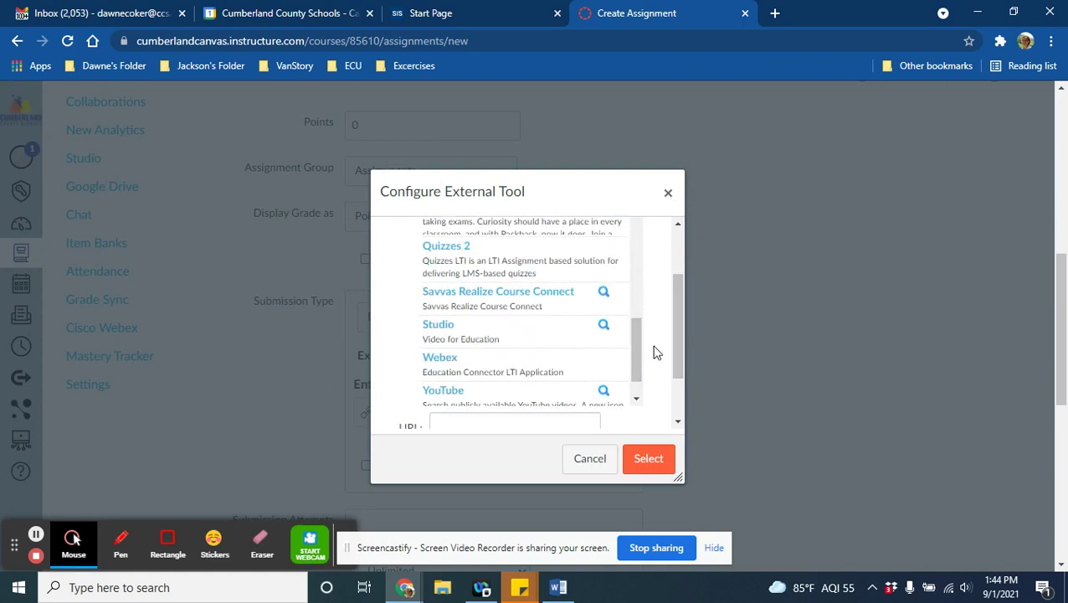
left_click(498, 295)
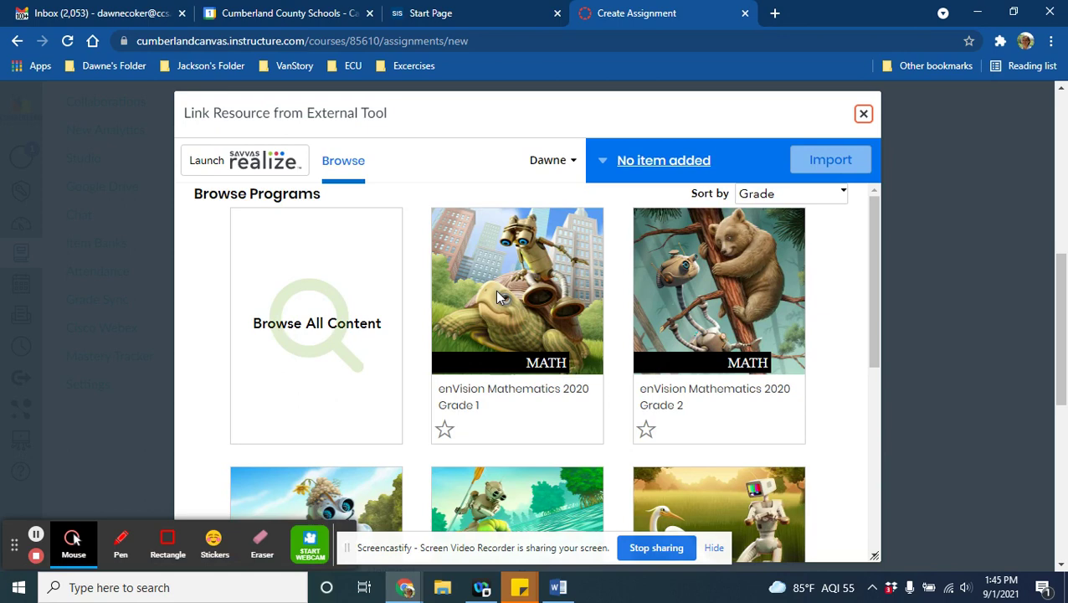
Go from enVision Mathematics 2020 Grade 2 through Topic 1 to Lesson 1-1: Addition Fact Strategies
left_click(723, 267)
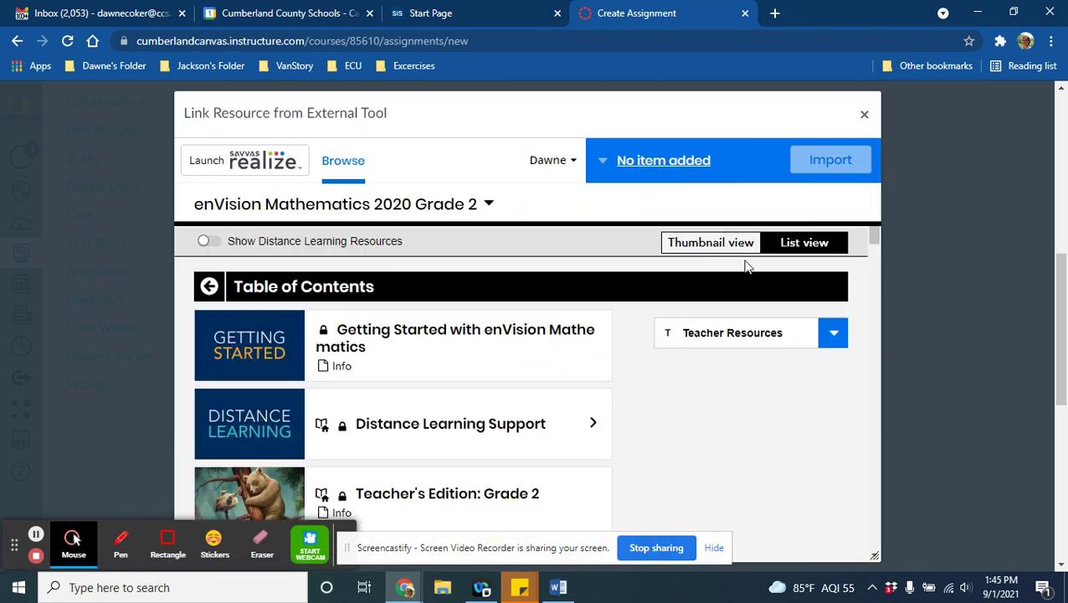
left_click_drag(874, 237, 885, 328)
left_click(383, 334)
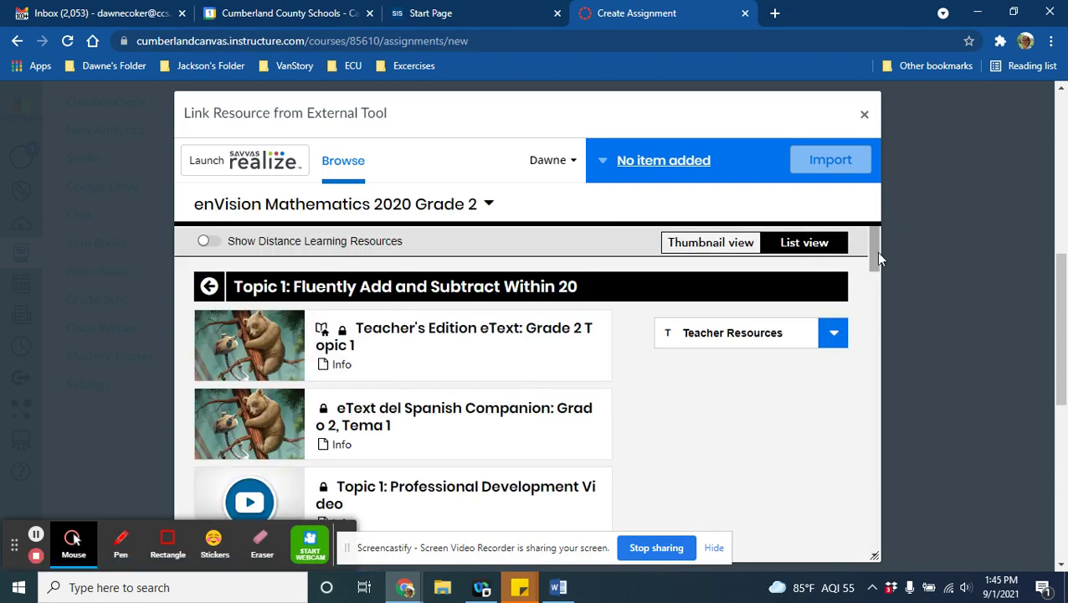
left_click_drag(876, 251, 884, 356)
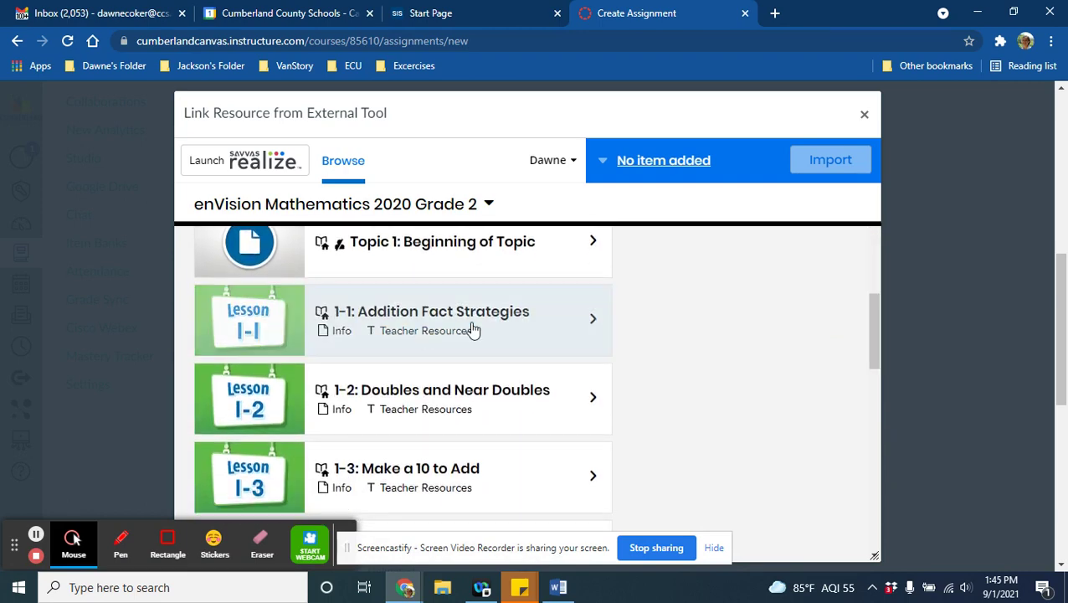
left_click(422, 321)
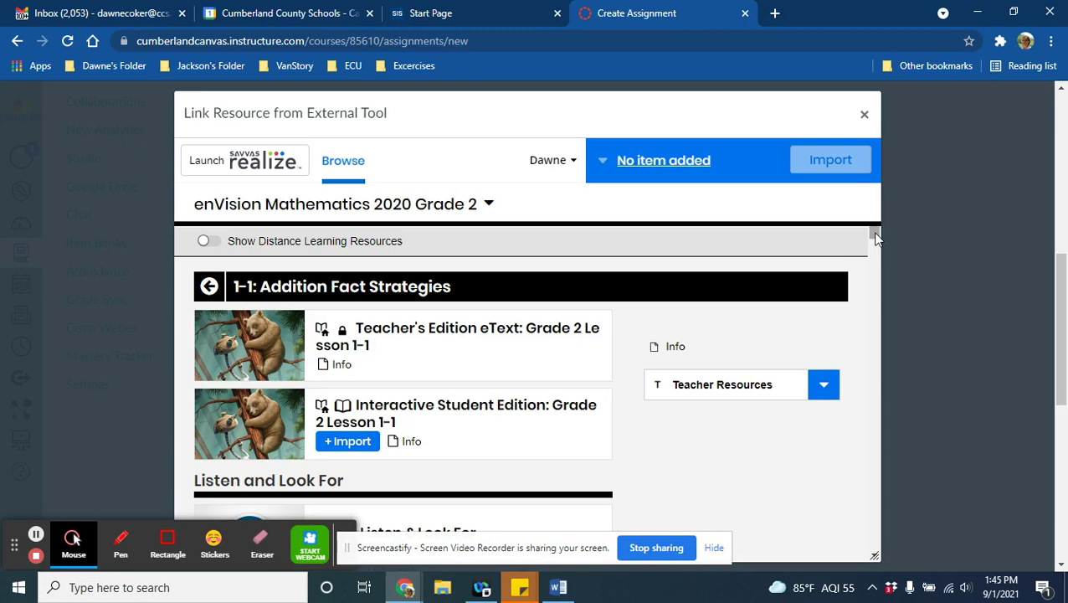
Add the 1-1: Solve & Share activity and import it into Canvas
left_click_drag(876, 238, 879, 283)
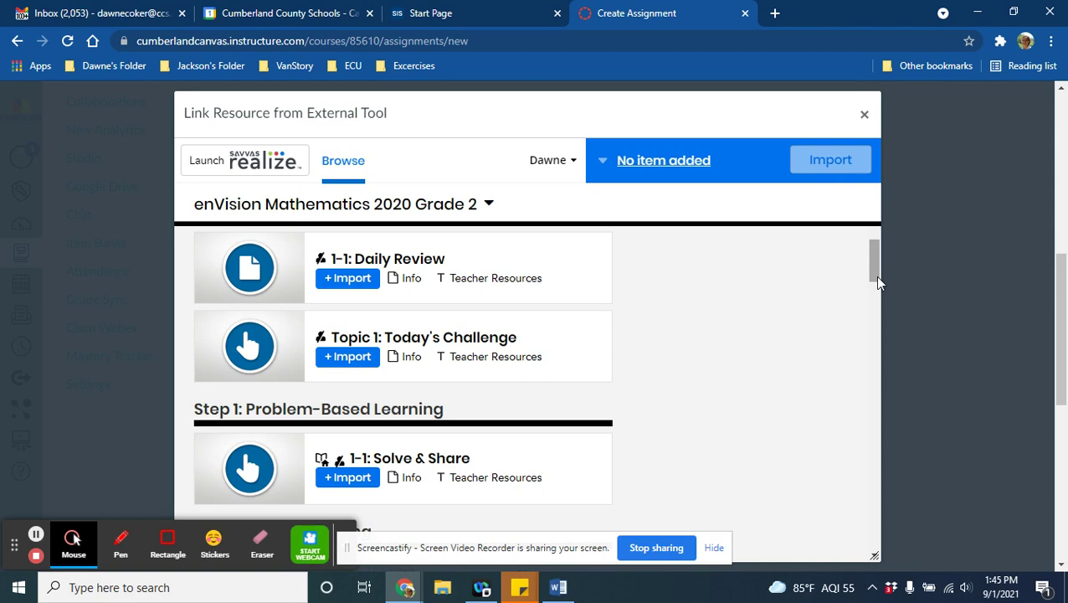
left_click_drag(877, 276, 877, 291)
left_click(331, 351)
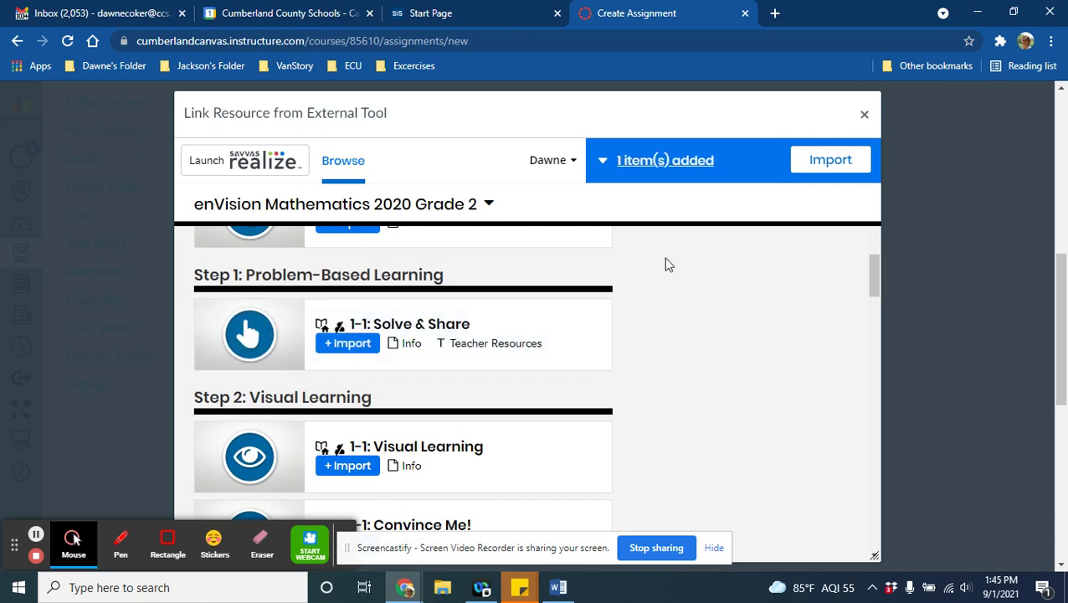
left_click(821, 162)
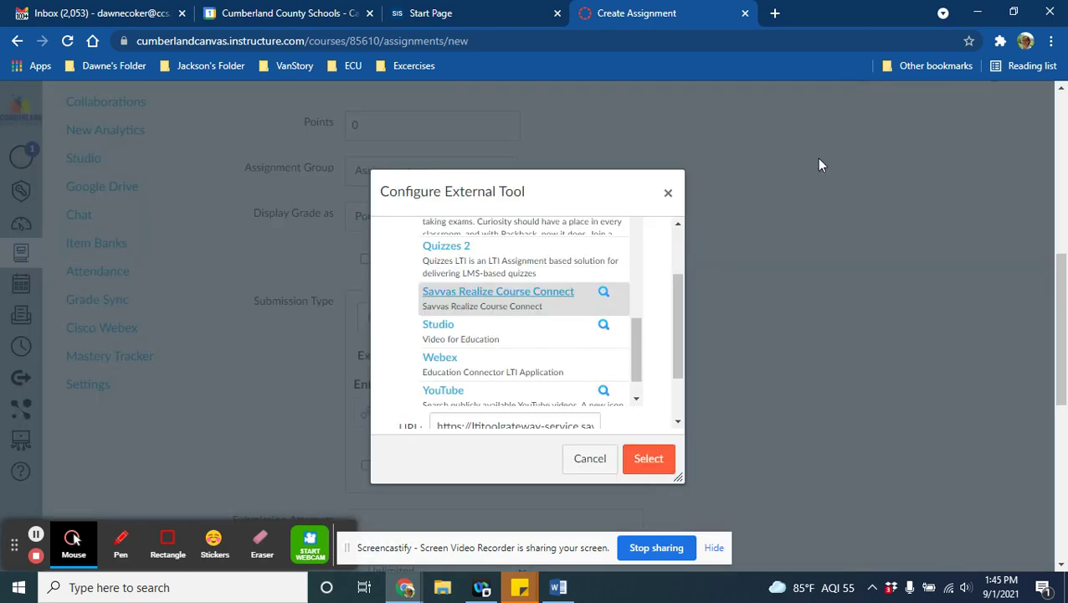
Confirm the Savvas tool, make Lesson 1-1 due Sep 10 at 11:59pm, and save it
left_click(643, 459)
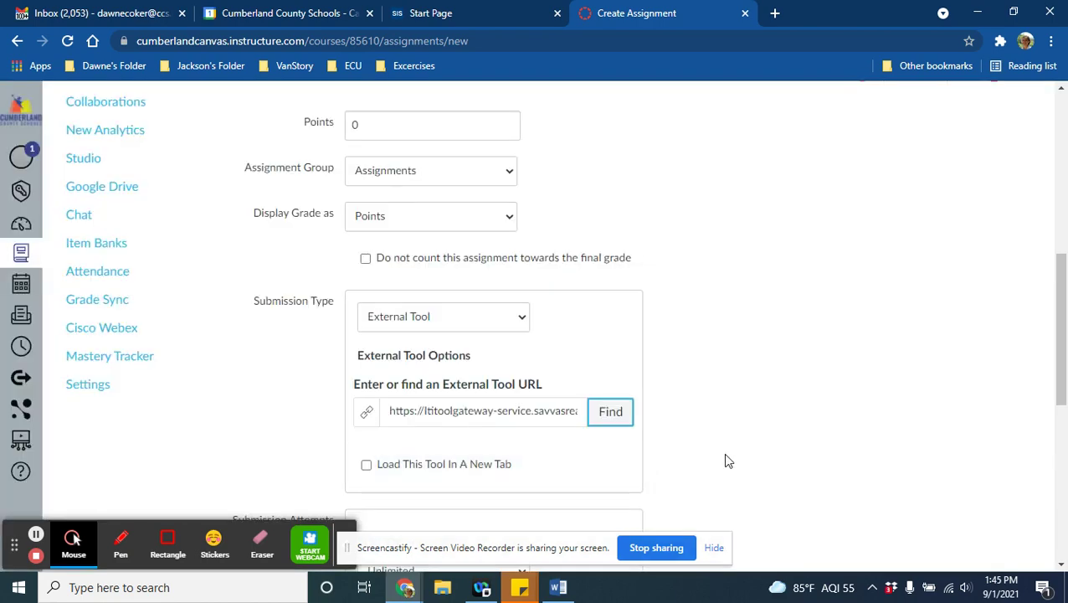
scroll(722, 452, "down", 4)
scroll(727, 460, "down", 2)
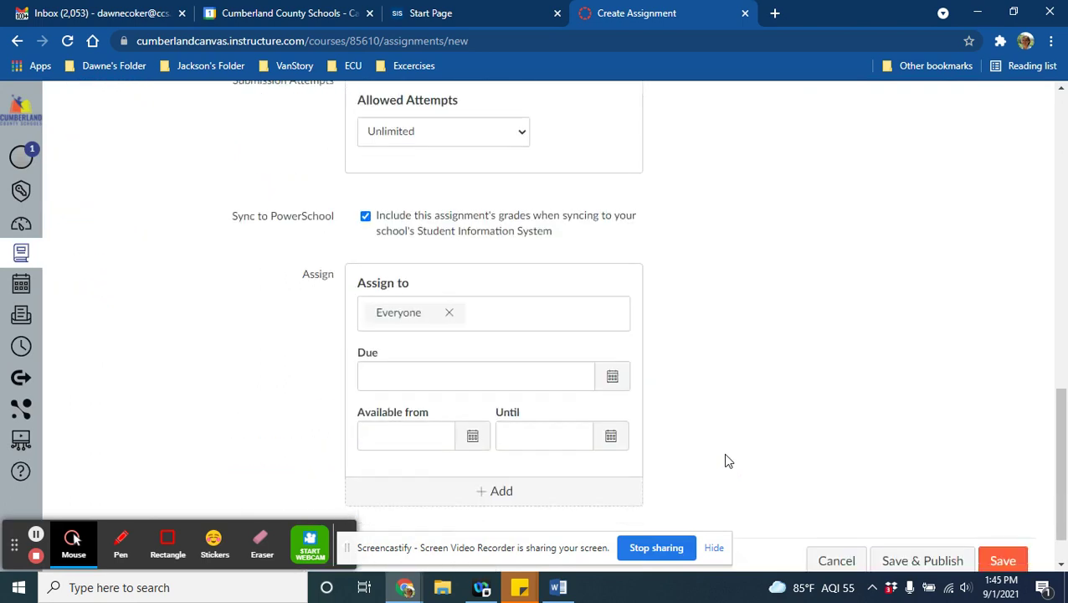
left_click(614, 345)
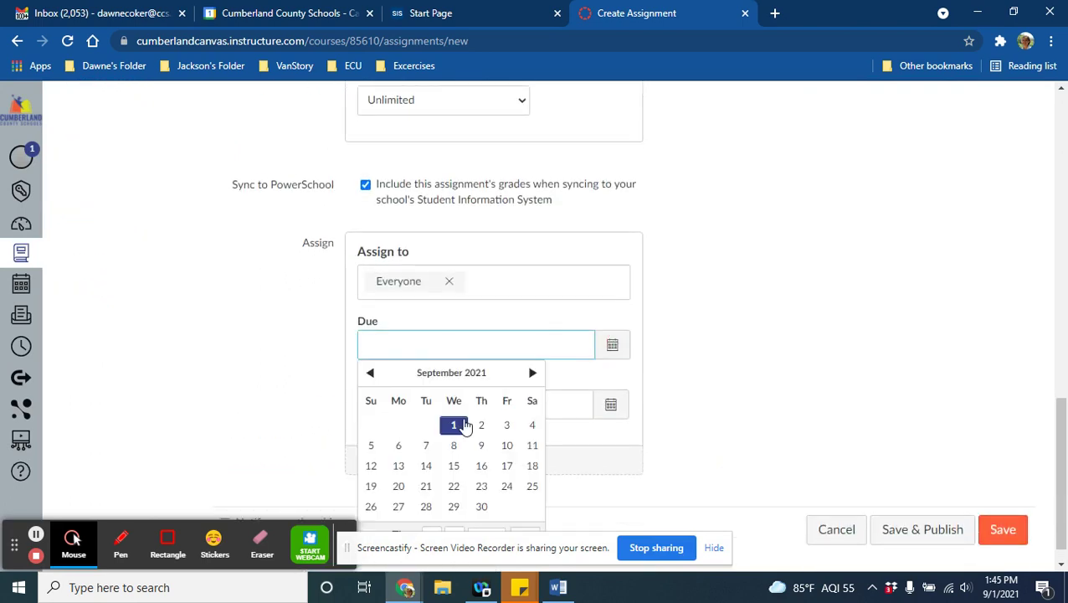
left_click(506, 445)
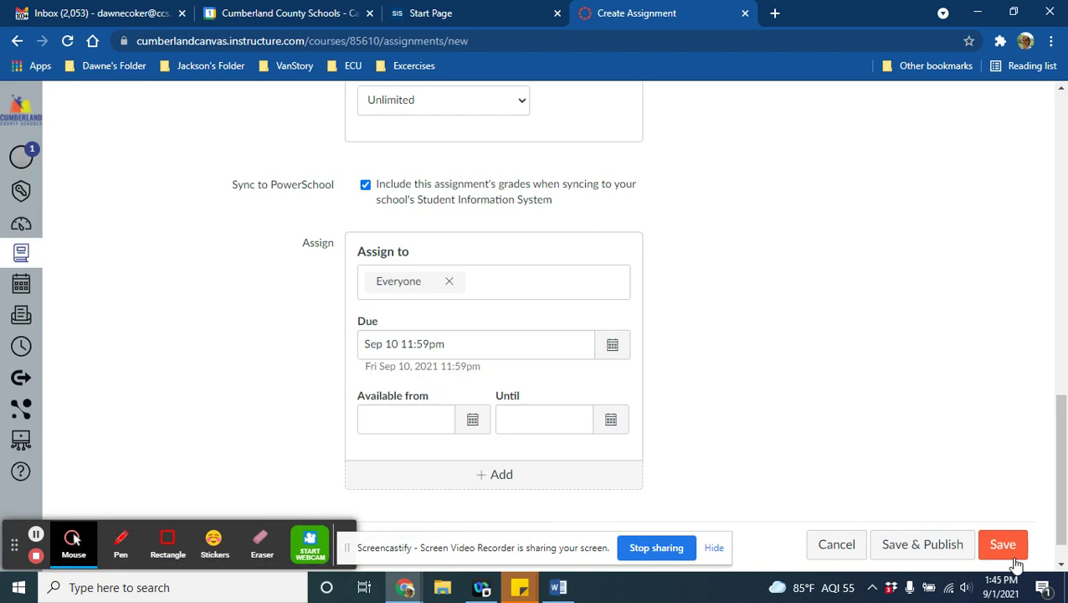
left_click(925, 544)
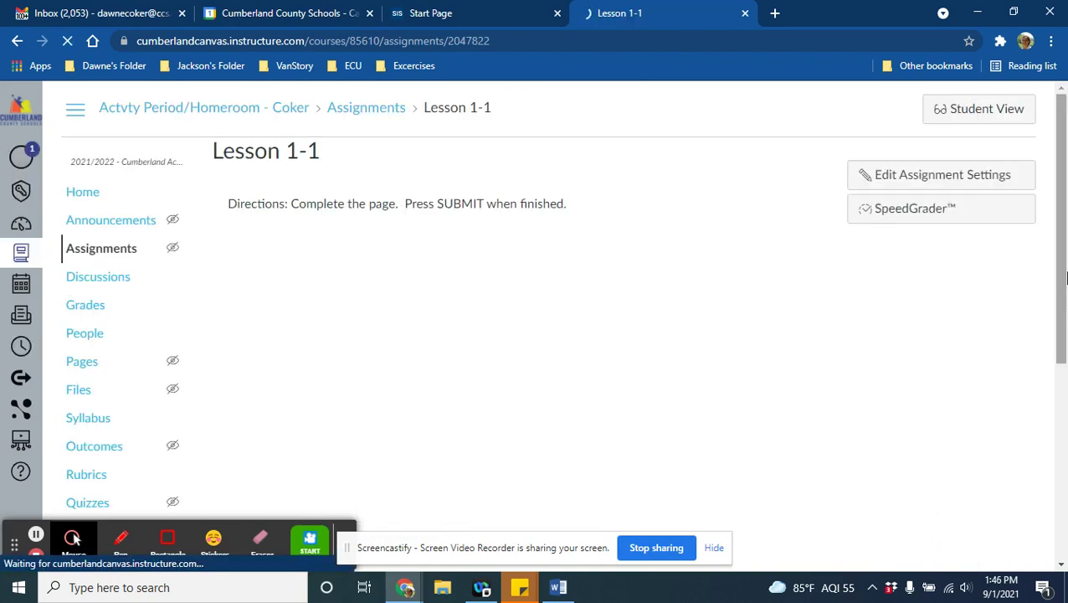
Check the embedded Solve & Share frame on the saved assignment, then enter Student View
scroll(1065, 269, "down", 3)
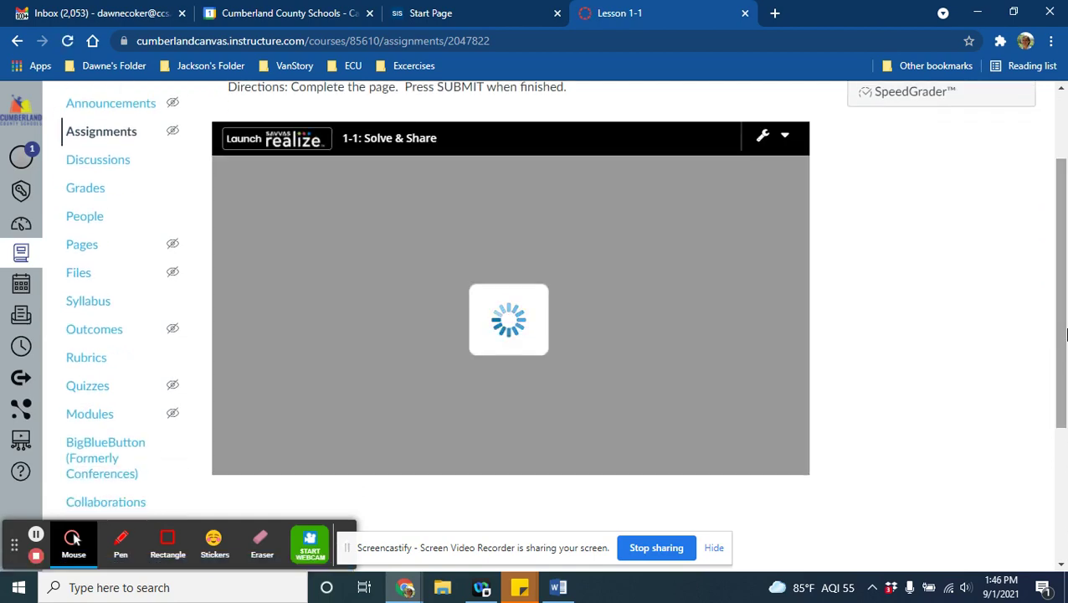
scroll(1063, 314, "up", 3)
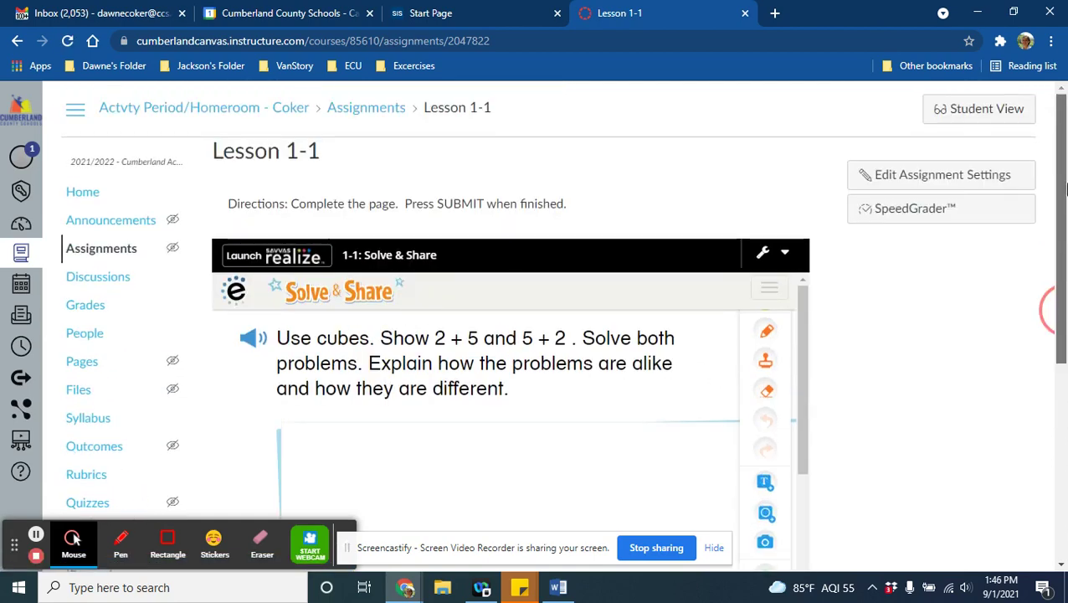
left_click(996, 113)
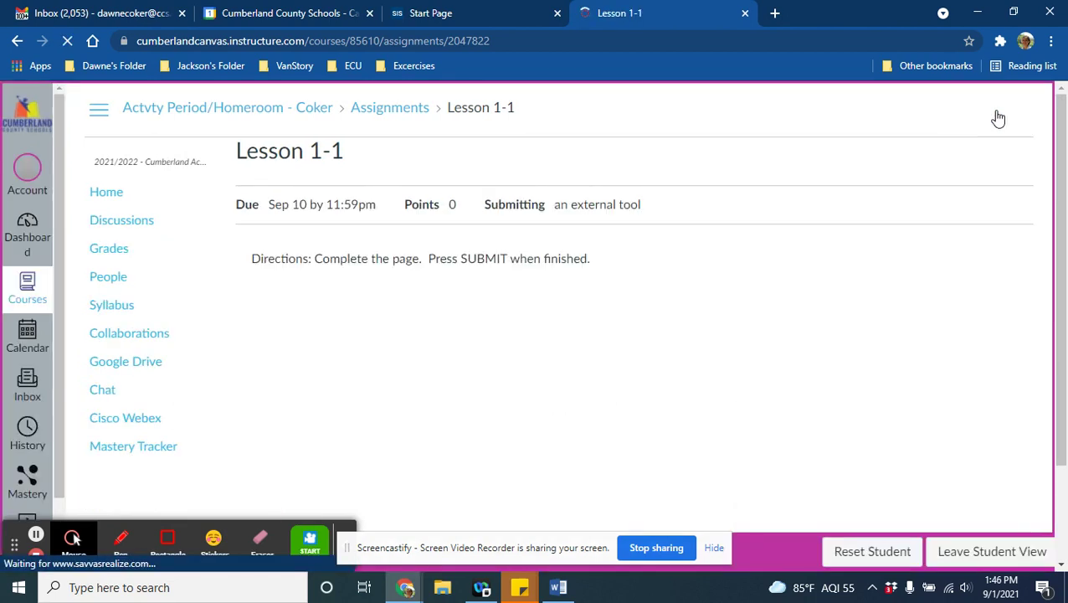
Review the loaded Solve & Share activity as a student, then leave Student View
left_click_drag(1061, 161, 1064, 269)
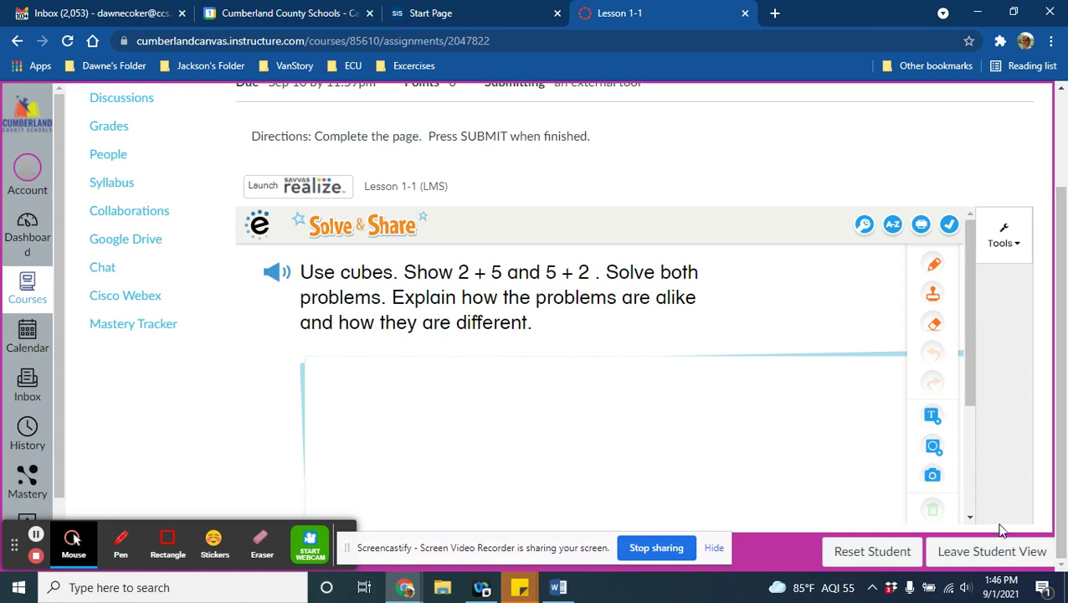
left_click(992, 554)
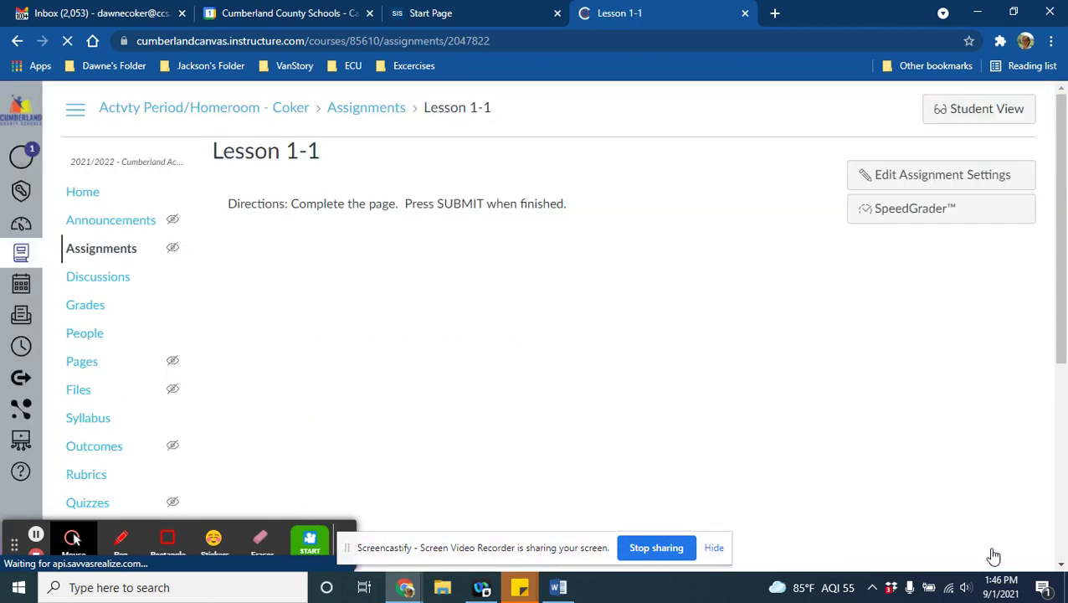
Open SpeedGrader for Lesson 1-1 in a new browser tab
left_click(949, 211)
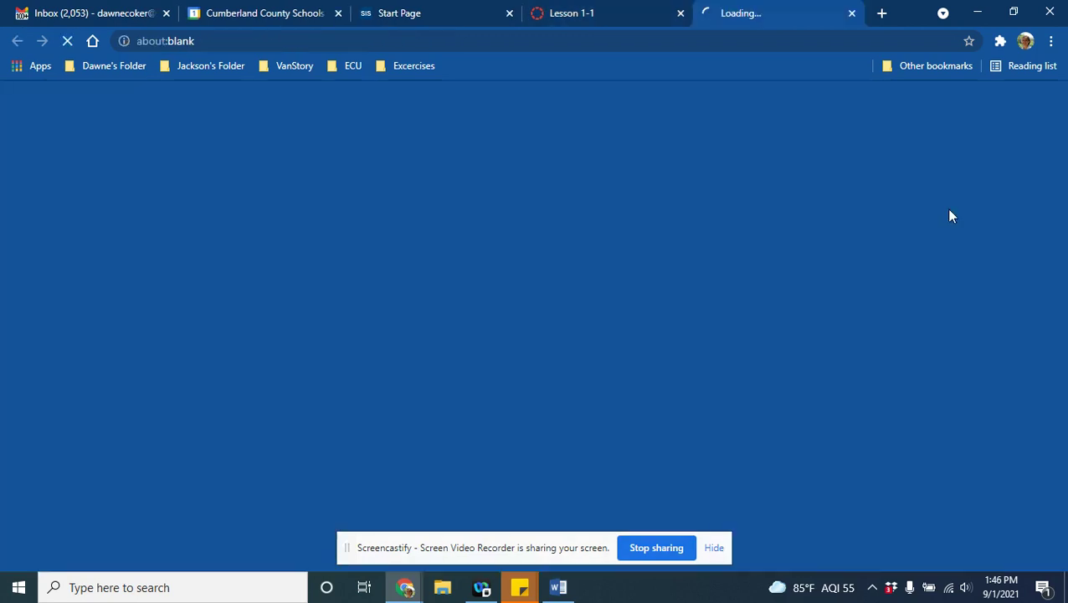